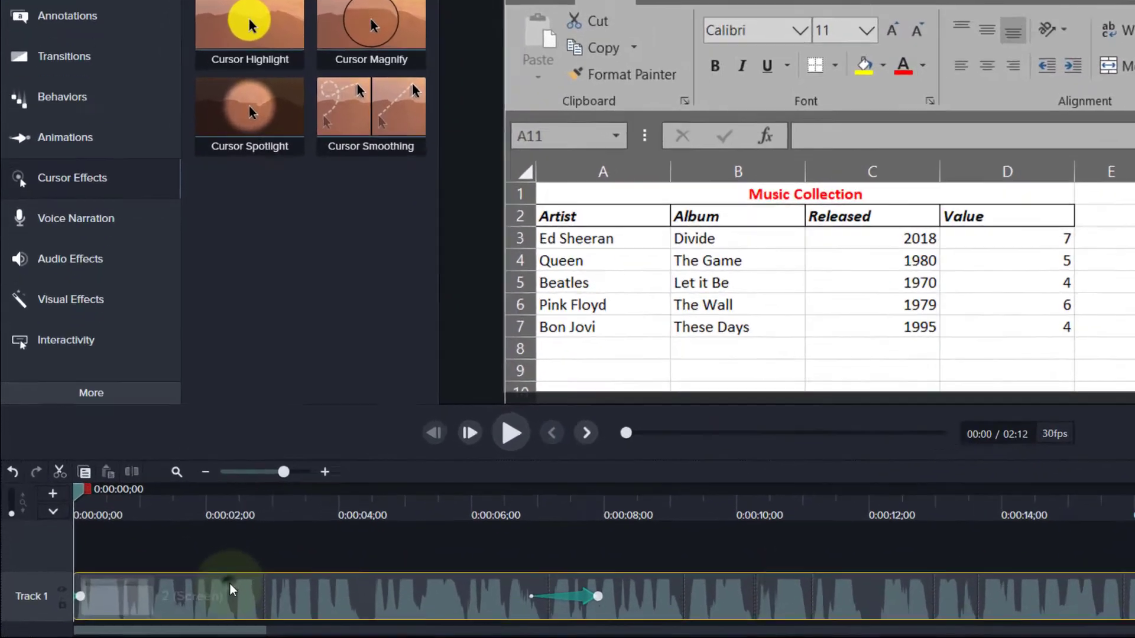
Step: Drop the Cursor Highlight effect onto the screen clip and preview it a few seconds in
right_click(189, 596)
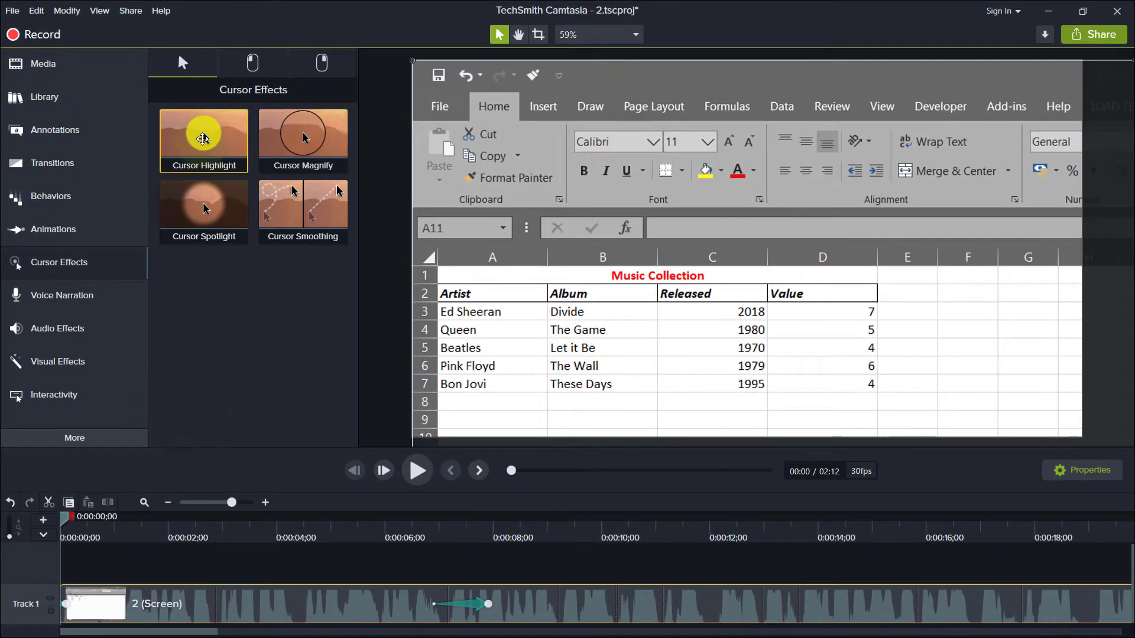
mouse_move(203, 137)
left_mouse_down()
mouse_move(220, 509)
mouse_move(98, 603)
left_mouse_up()
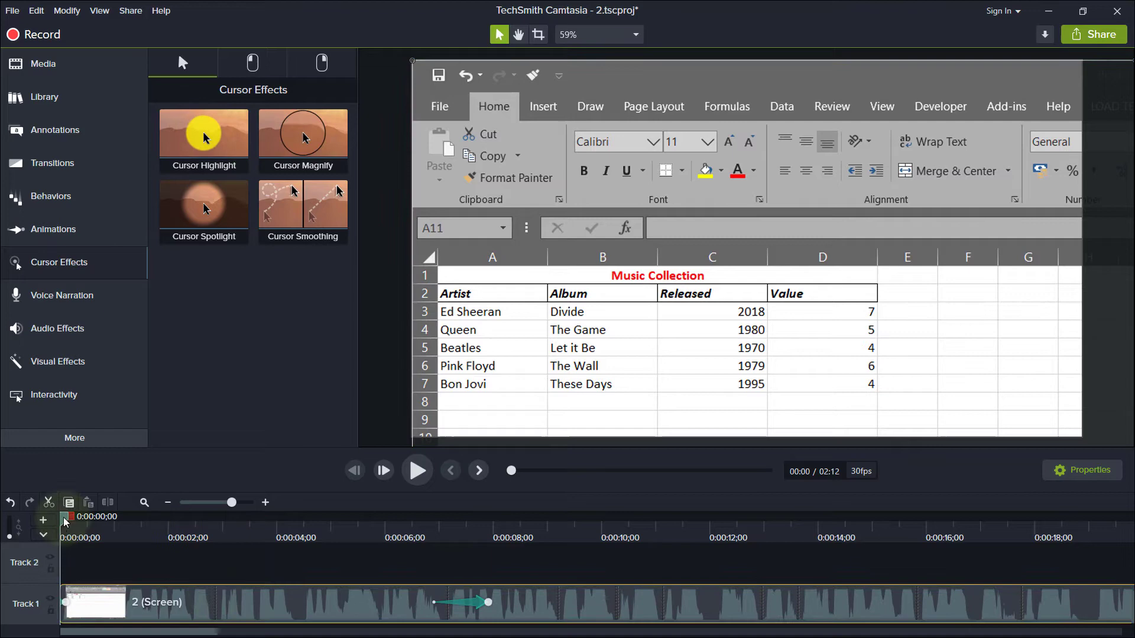
left_click_drag(96, 520, 163, 519)
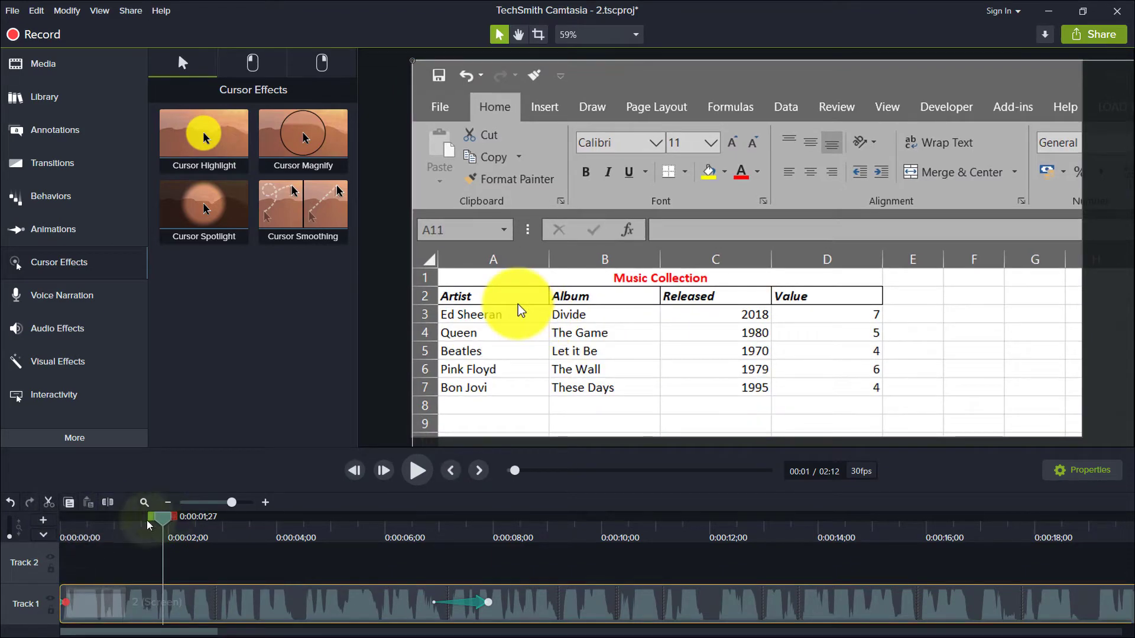
Step: Set the Cursor Highlight opacity to 15% in Properties
left_click(1079, 470)
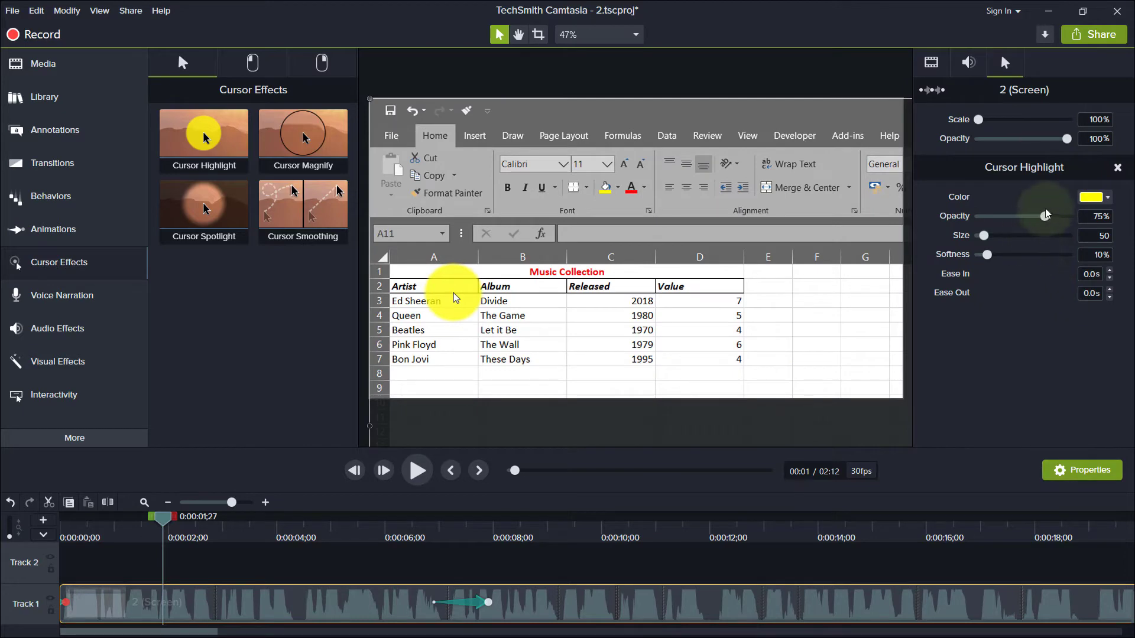
left_click_drag(1047, 221, 1025, 218)
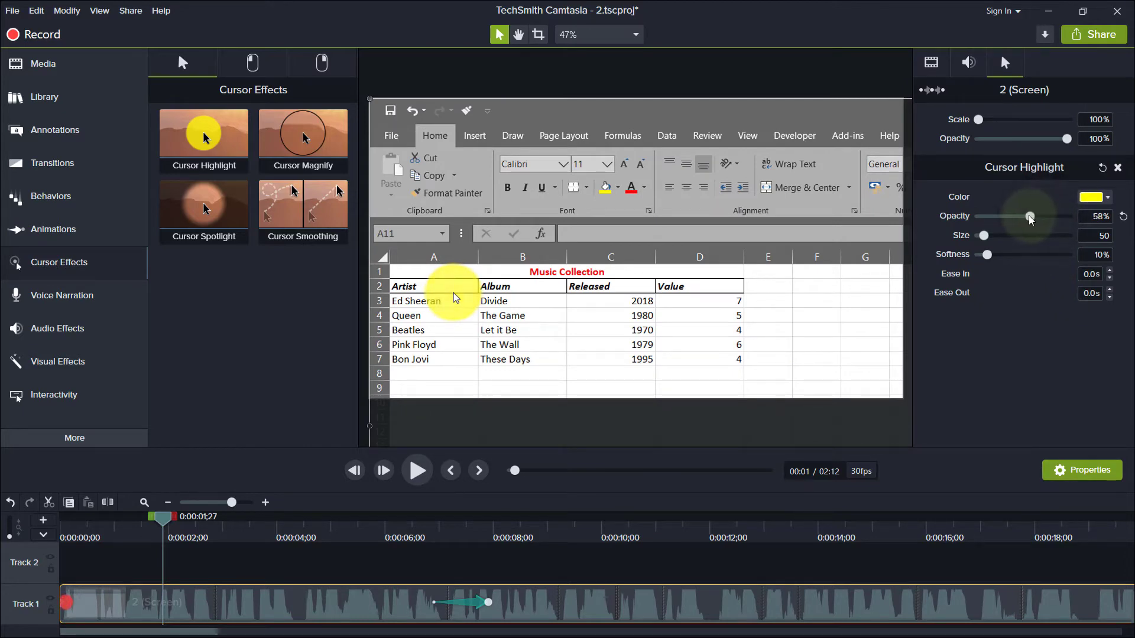
left_click(1100, 217)
type("15")
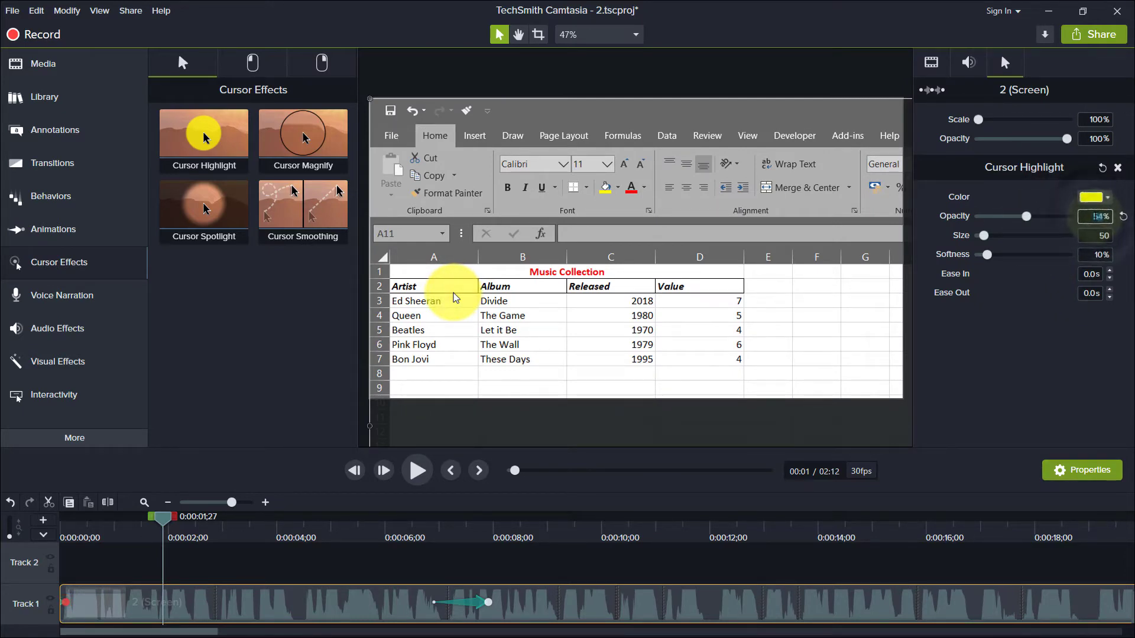
key("Return")
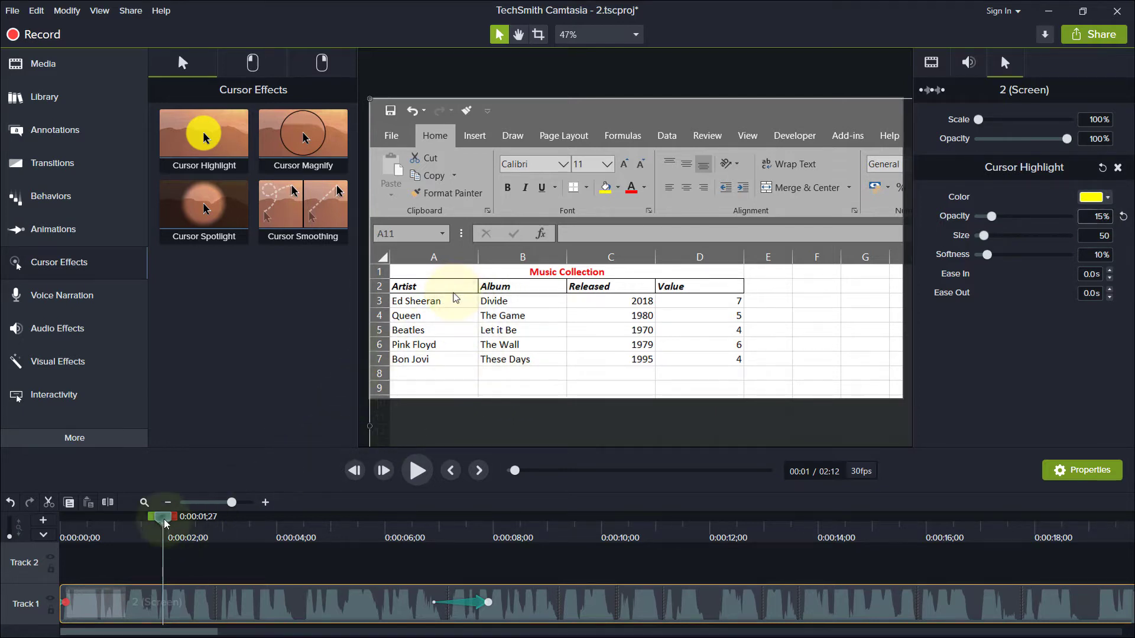
left_click_drag(162, 517, 532, 516)
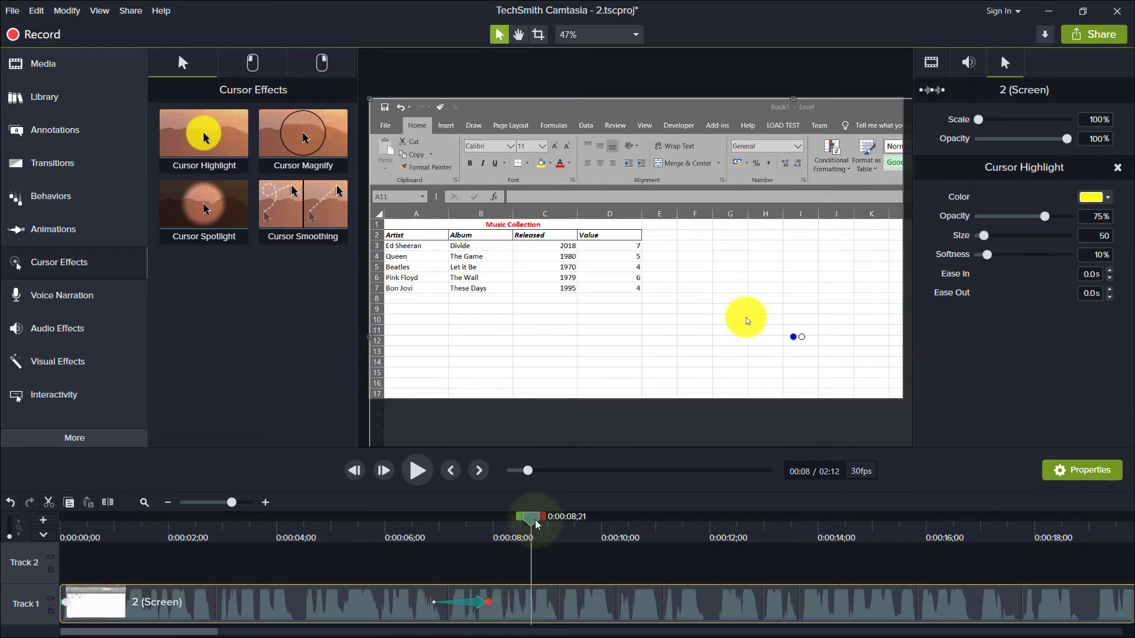
left_click_drag(536, 525, 388, 517)
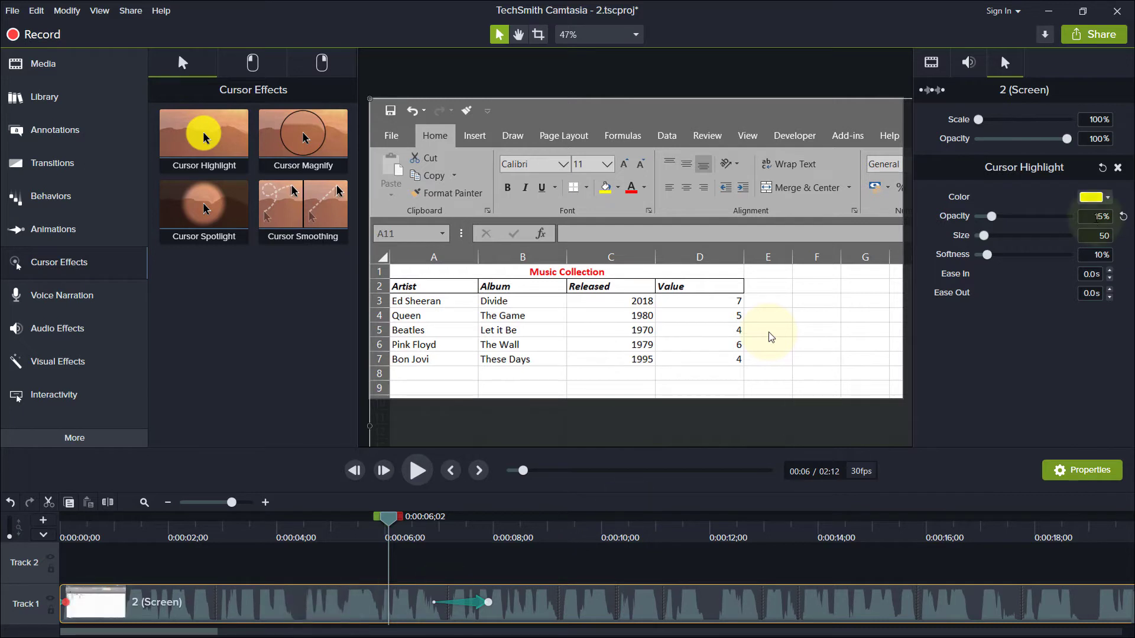
left_click(1099, 215)
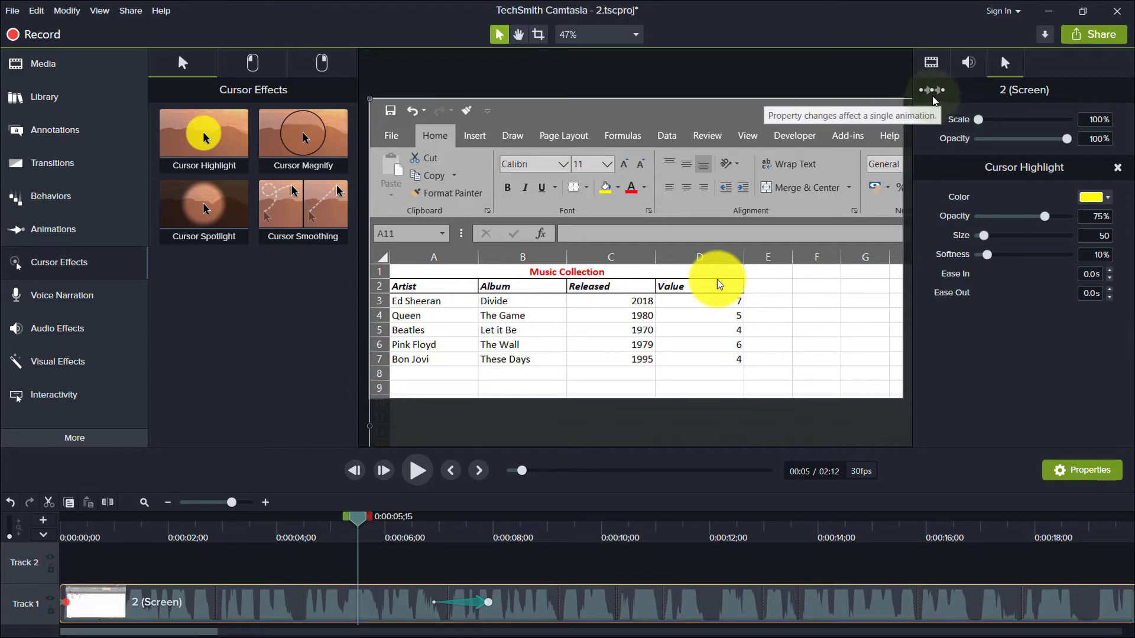
Step: Turn on Edit All Animations mode, answering Yes in its confirmation dialog
left_click(929, 92)
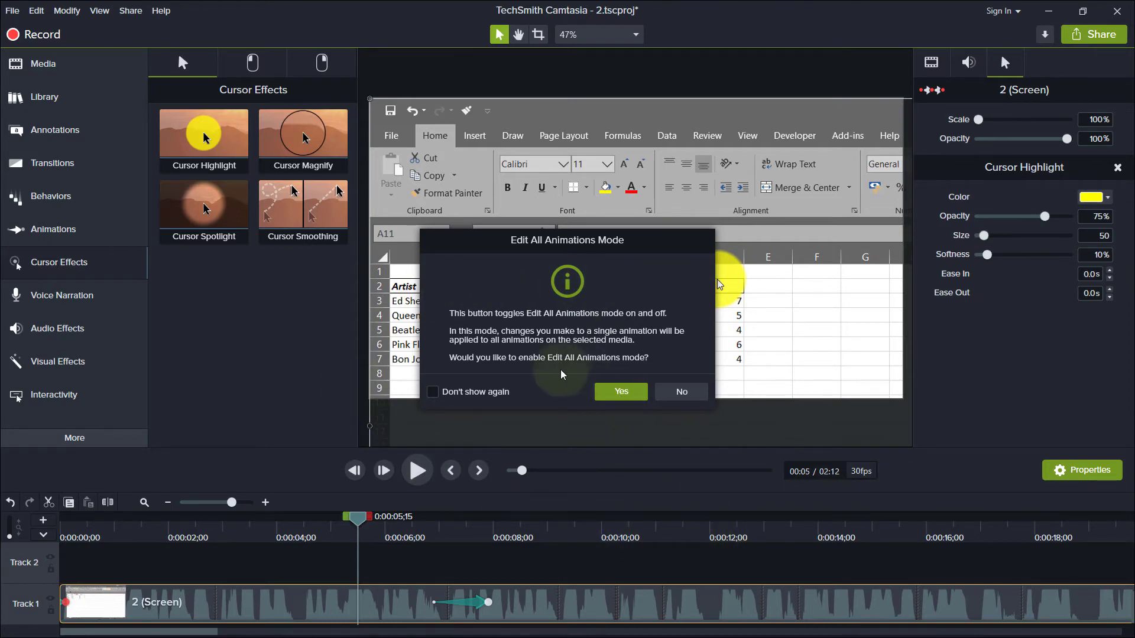
left_click(618, 394)
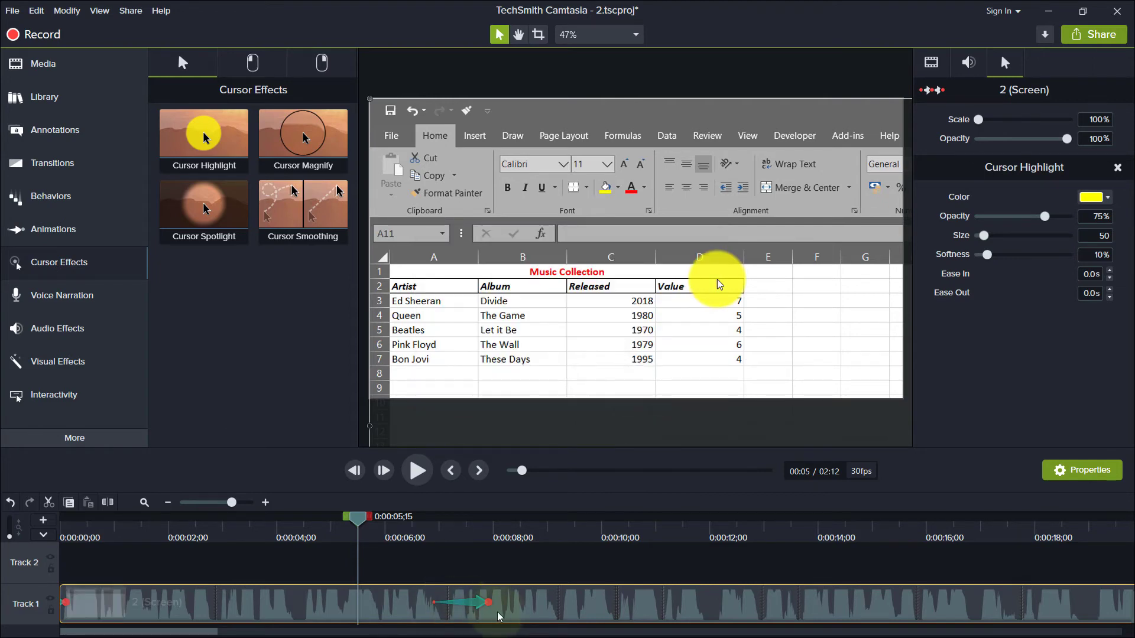
Step: Enter 15% cursor highlight opacity and scrub past the animation to confirm it stays faint
left_click(1096, 217)
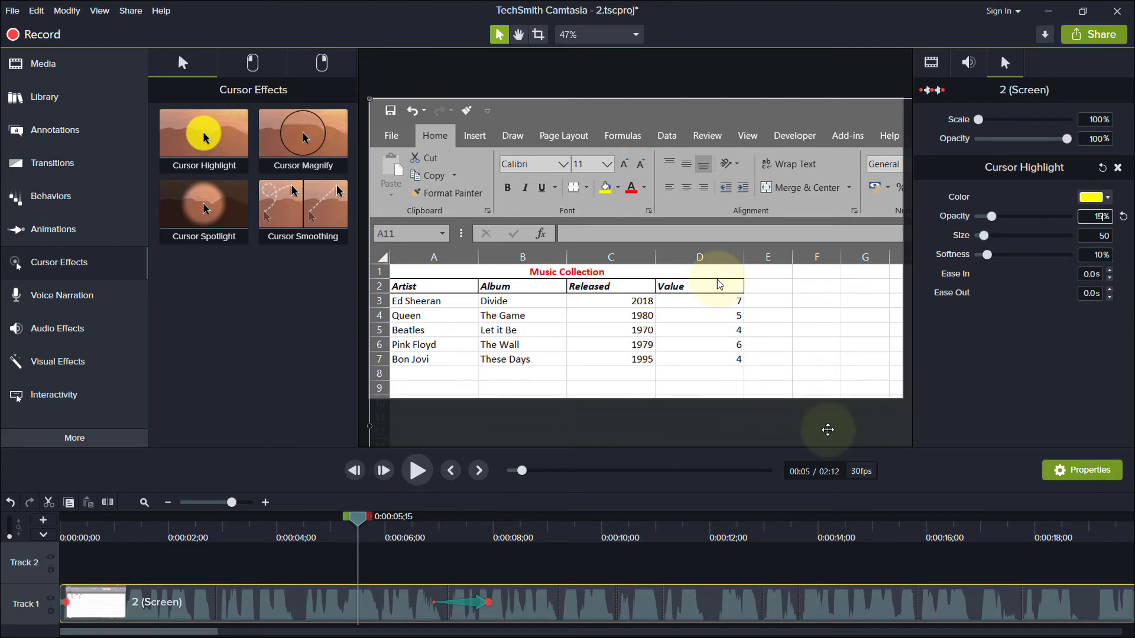
left_click_drag(362, 524, 544, 518)
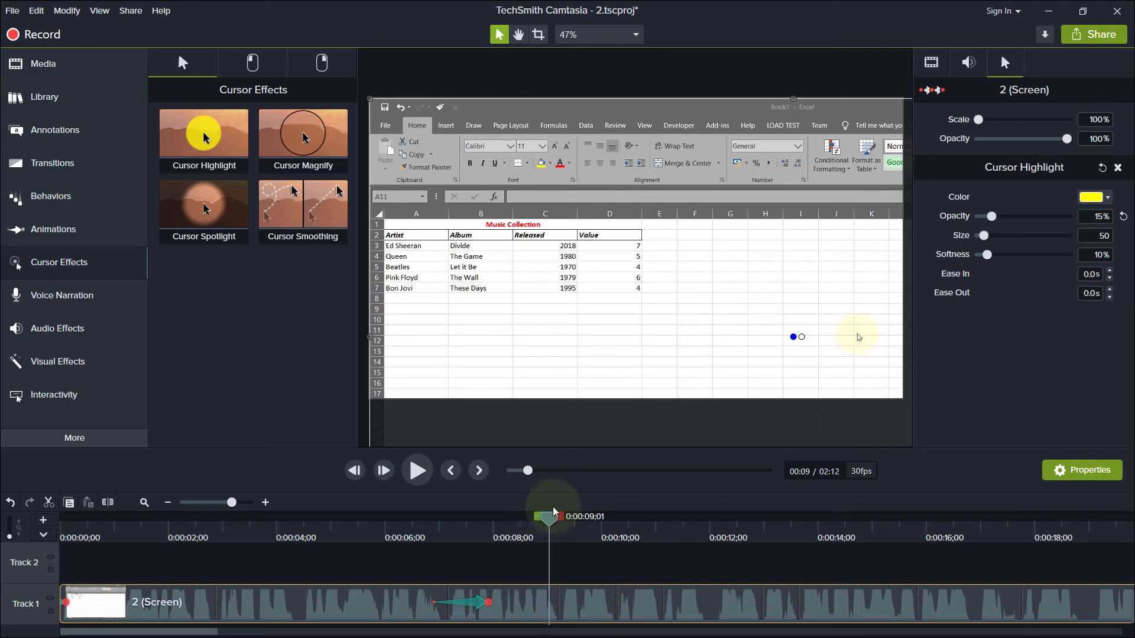
mouse_move(552, 508)
left_mouse_down()
mouse_move(577, 507)
mouse_move(385, 531)
left_mouse_up()
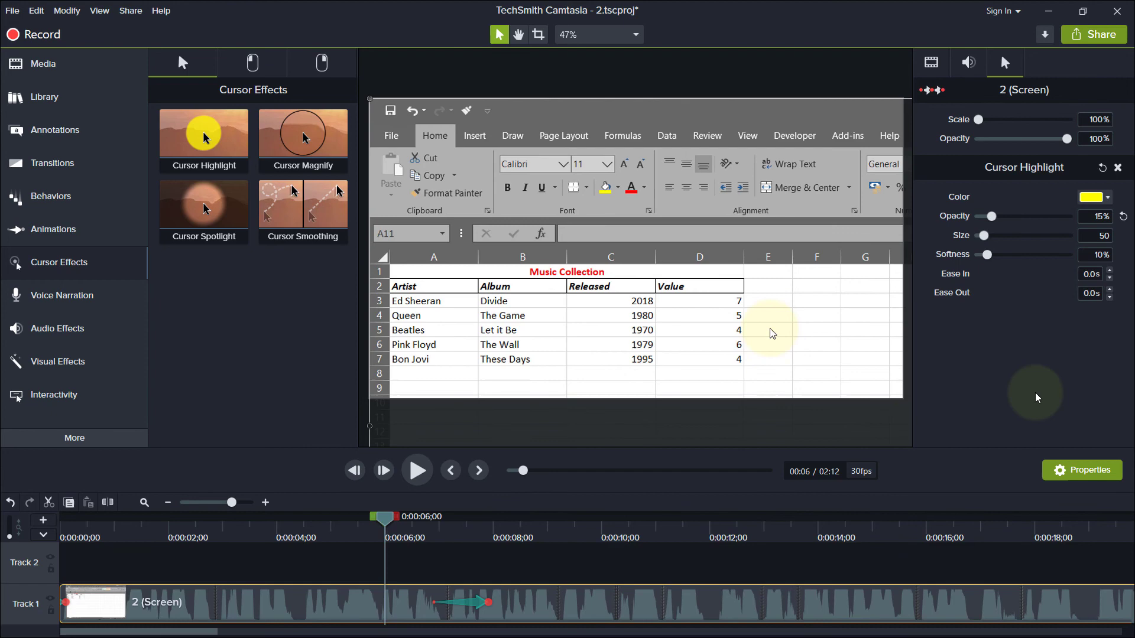
Step: Switch Edit All Animations off and scrub past the animation to check the 15% highlight
left_click(932, 98)
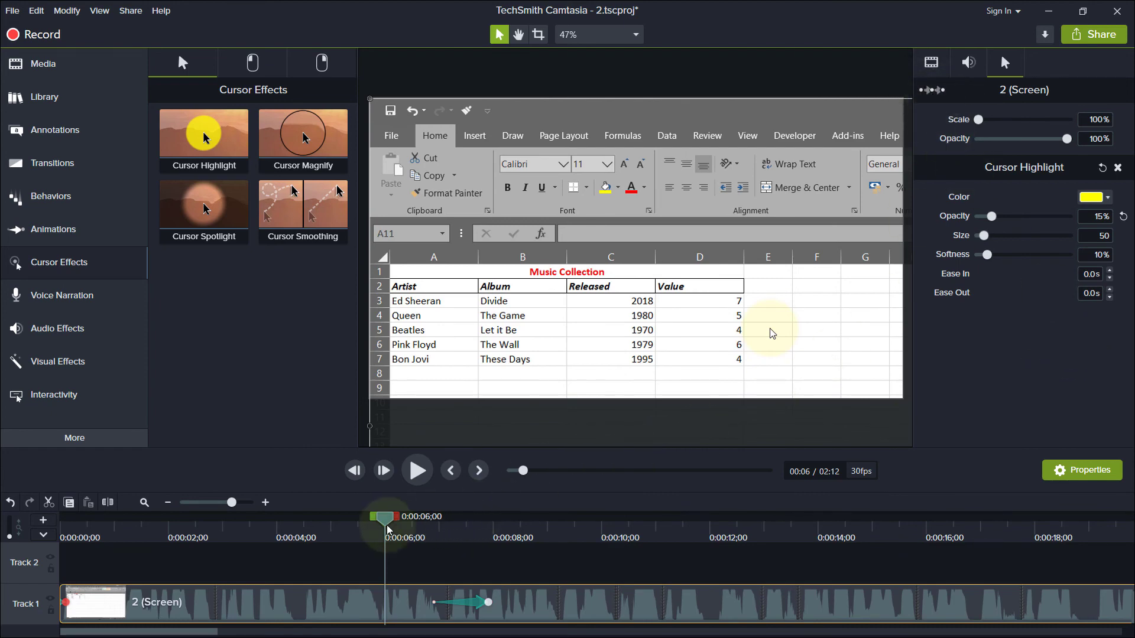
mouse_move(385, 516)
left_mouse_down()
mouse_move(557, 529)
mouse_move(860, 523)
mouse_move(418, 530)
left_mouse_up()
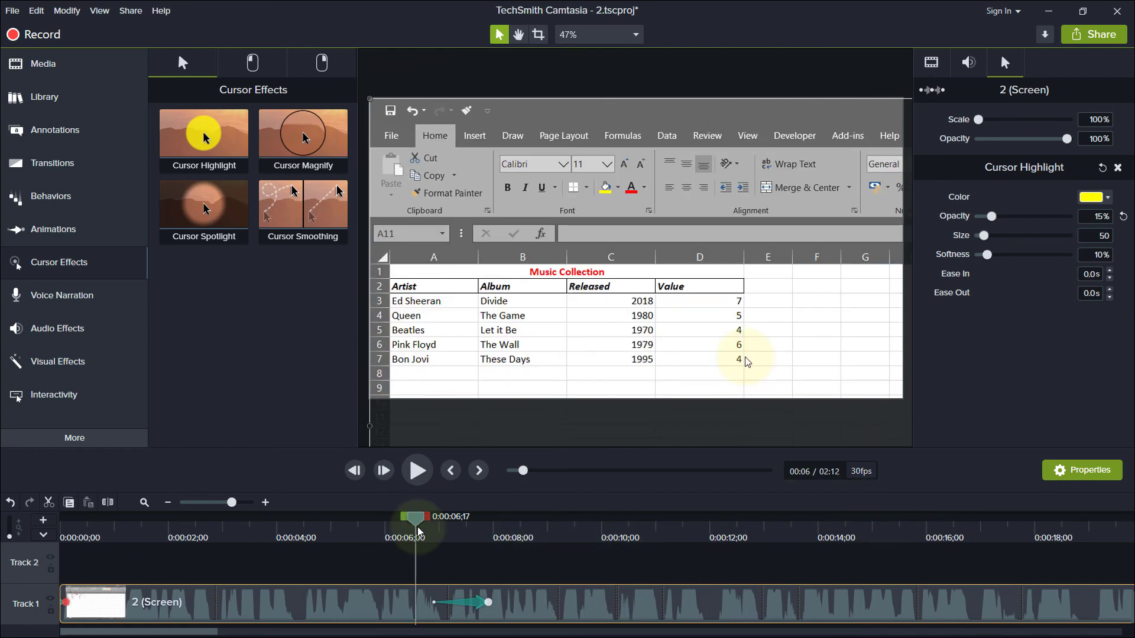